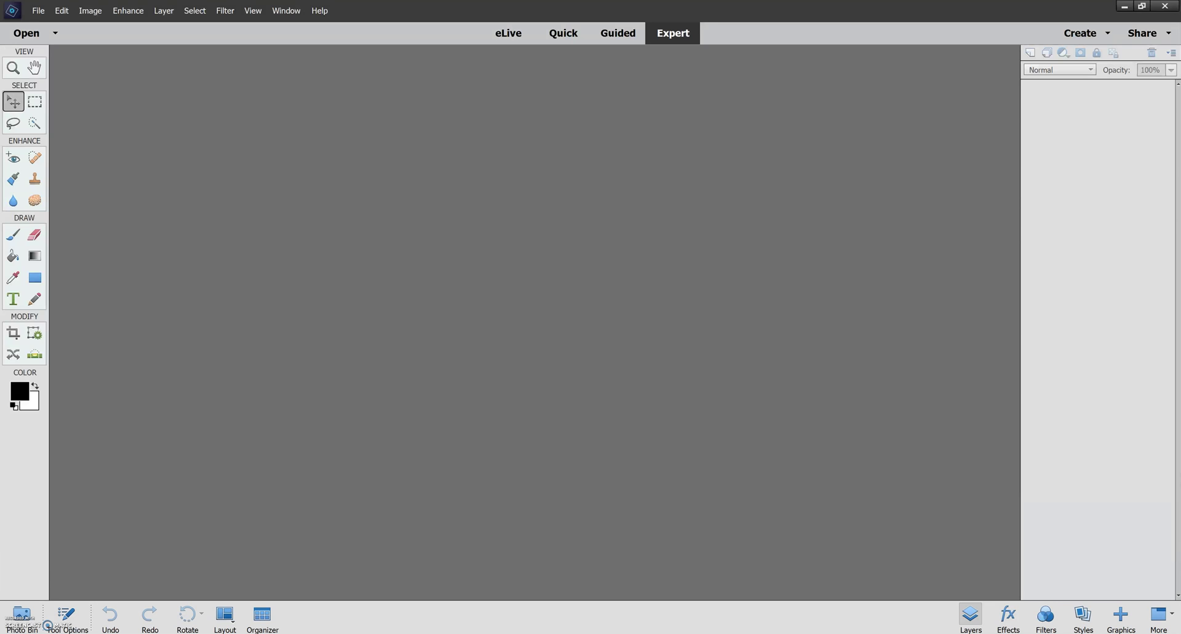
- Open Ales Krivec.jpg from the Open button's recent-files list after cancelling the Open dialog
left_click(37, 11)
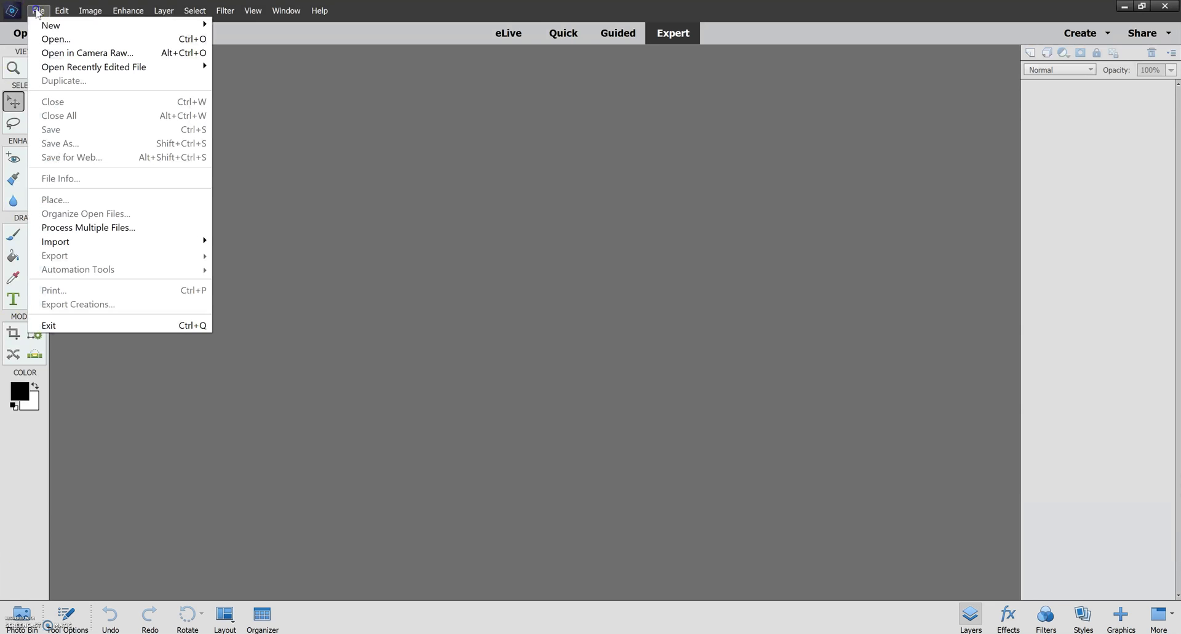
left_click(52, 39)
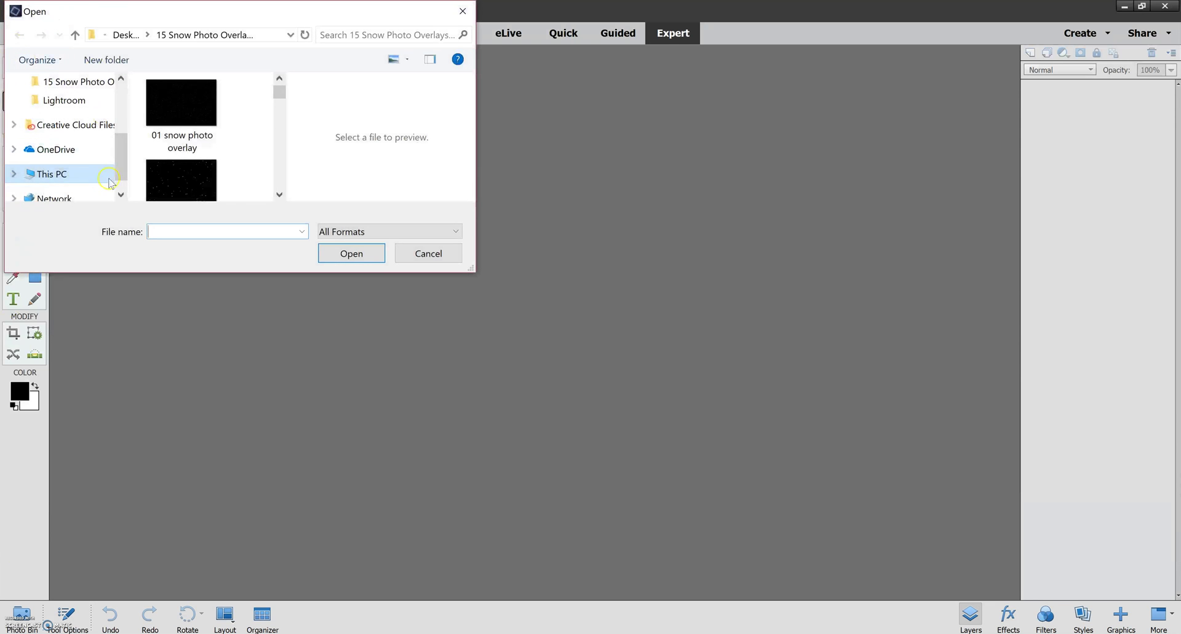
left_click_drag(122, 151, 163, 187)
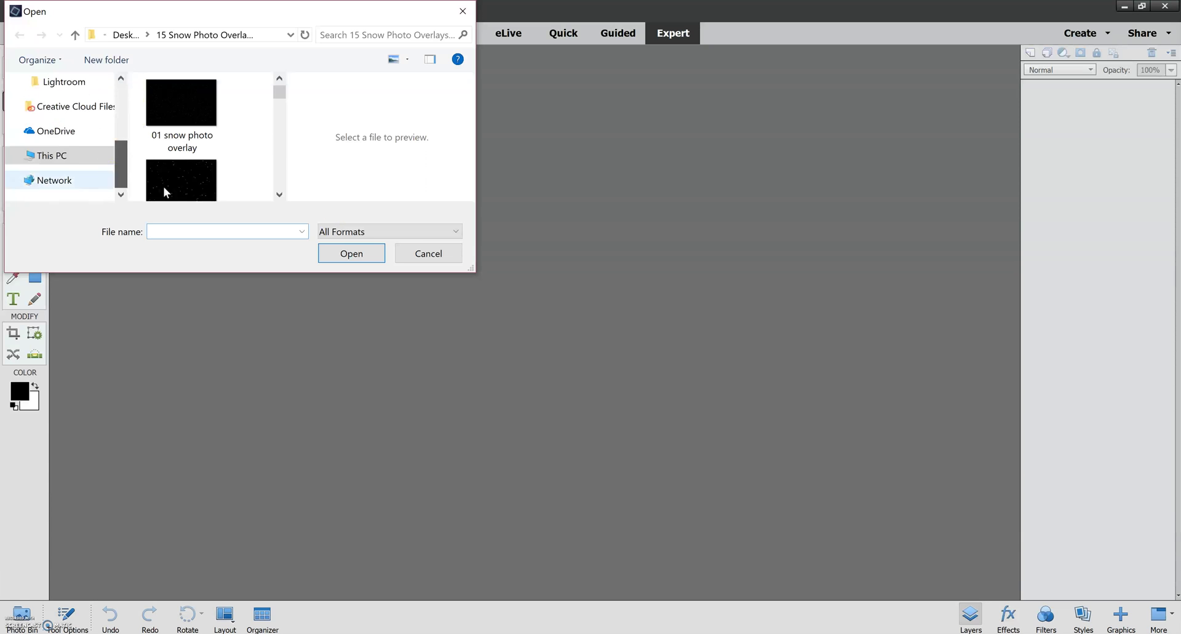
left_click(451, 254)
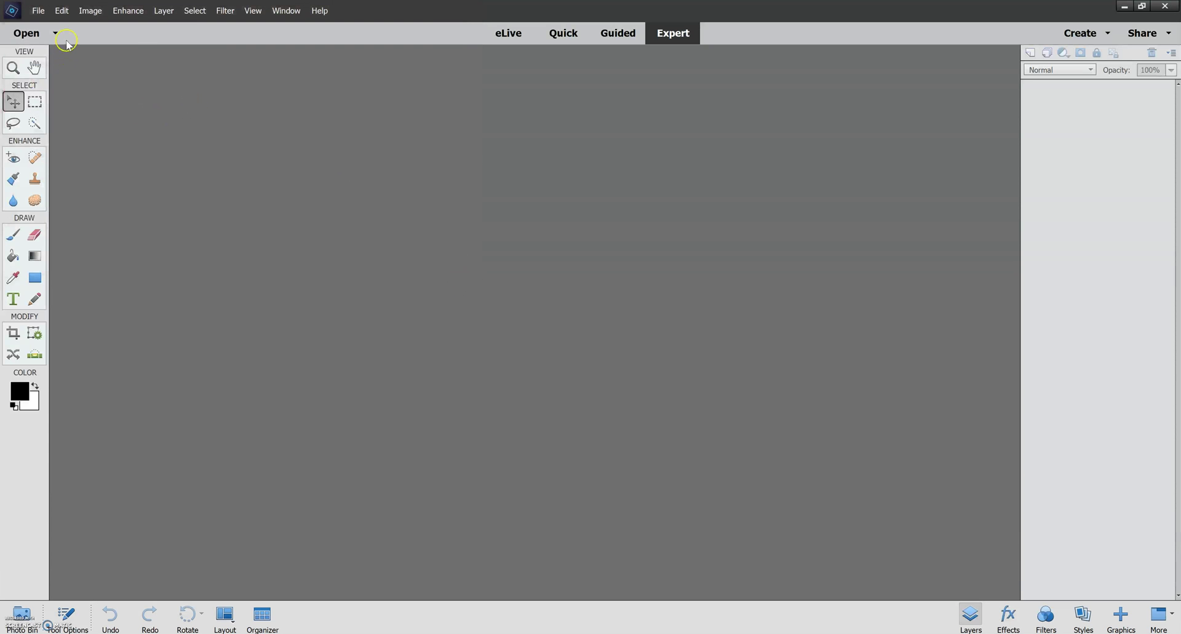
left_click(56, 35)
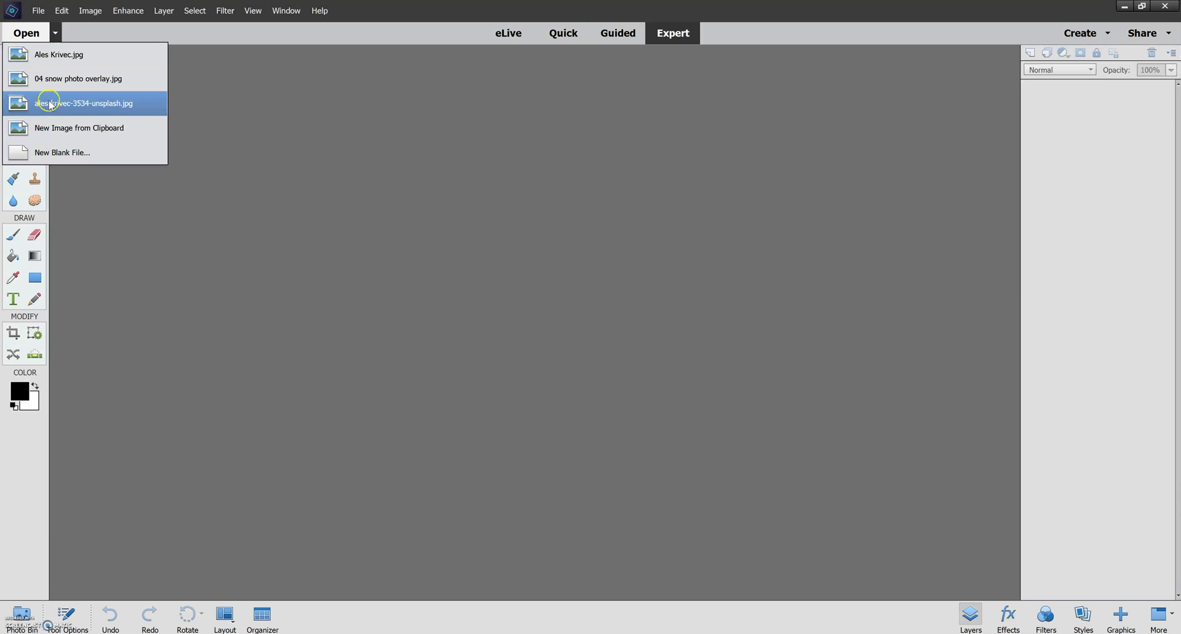
left_click(57, 55)
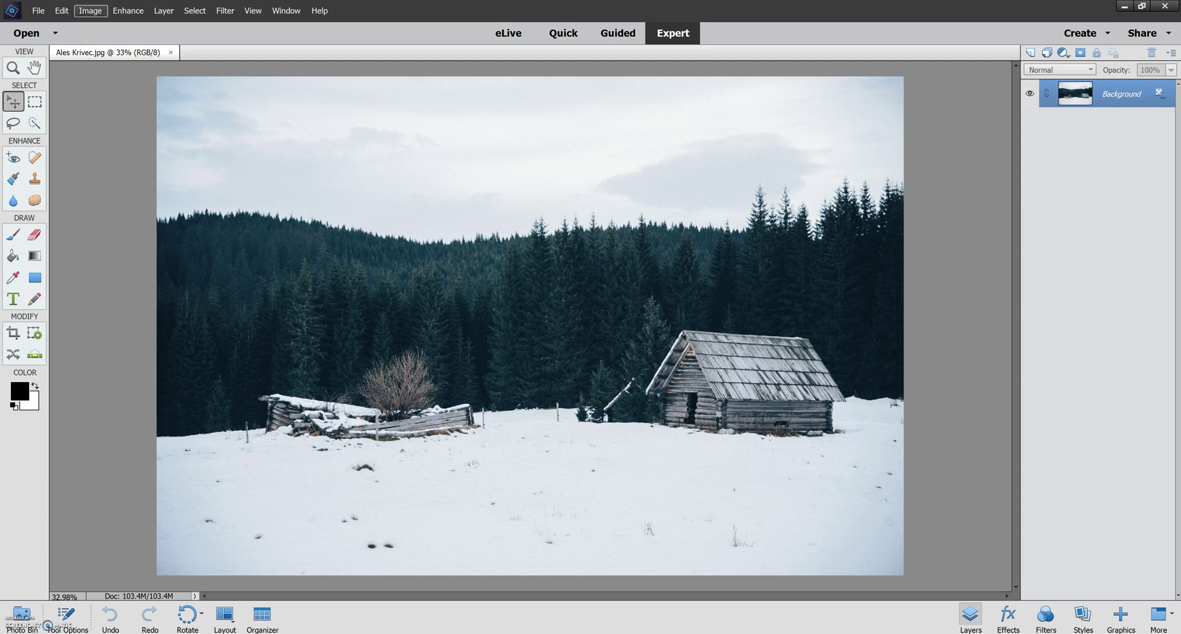
- Open 04 snow photo overlay.jpg from the recent-files list after cancelling the Open dialog
left_click(95, 108)
left_click(39, 11)
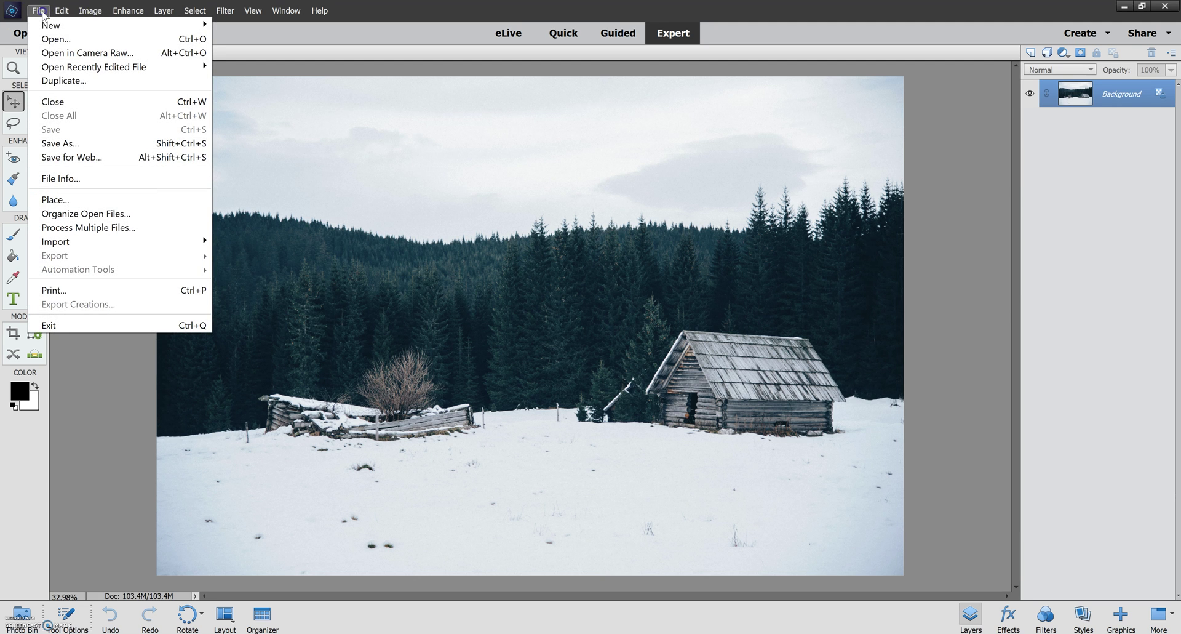
left_click(53, 41)
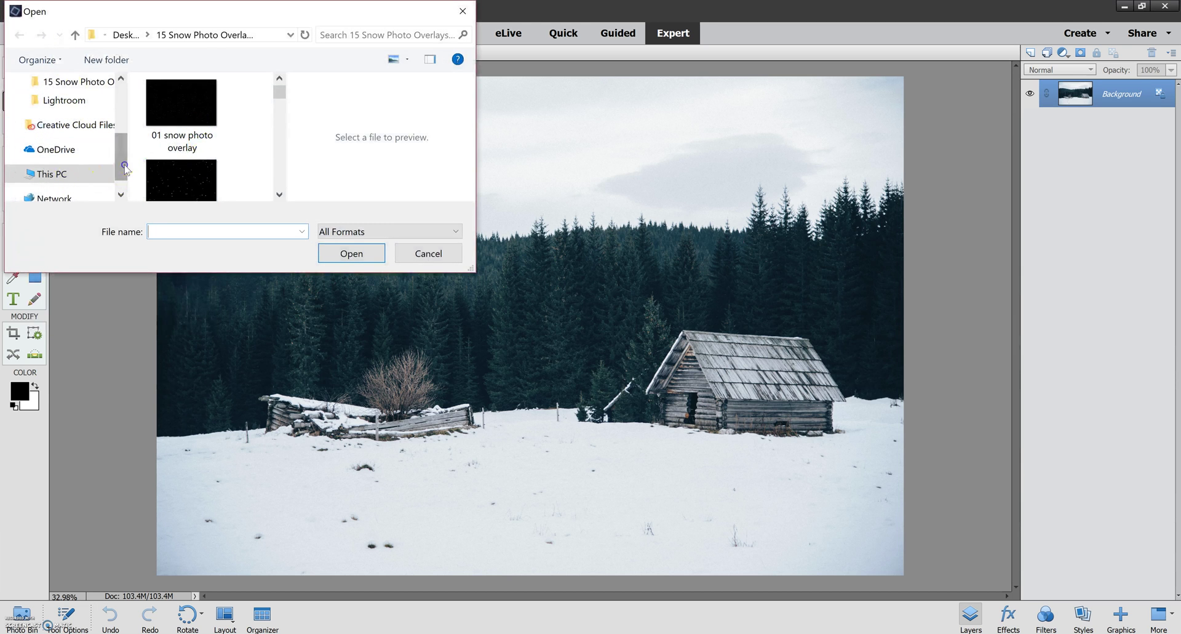
scroll(80, 142, "up", 5)
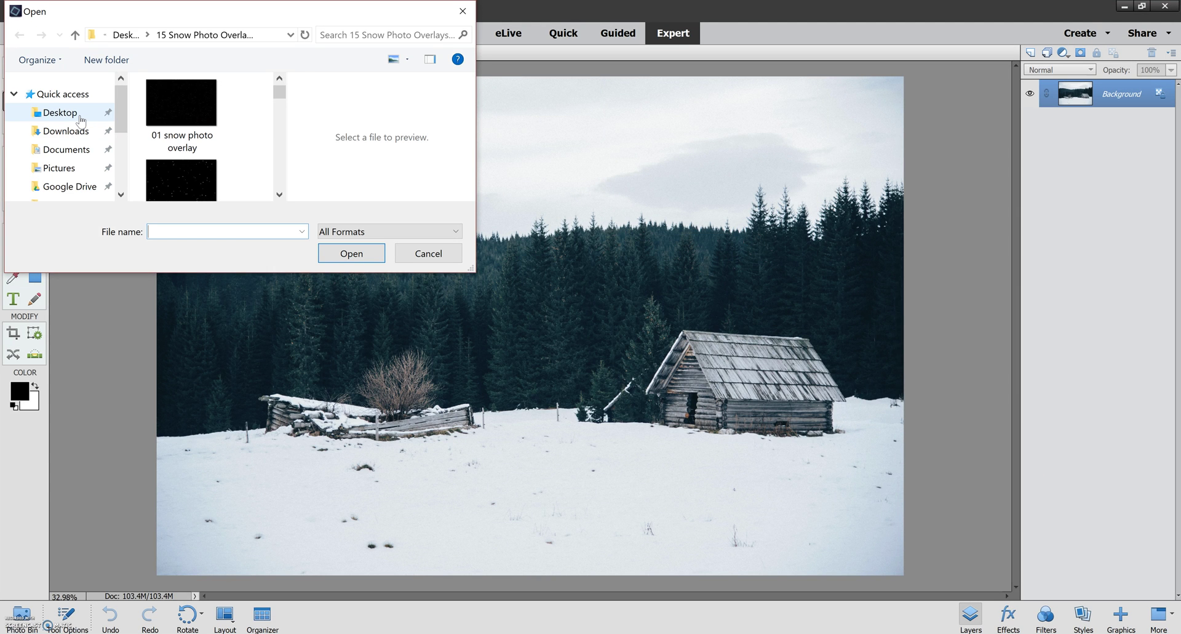
left_click(428, 253)
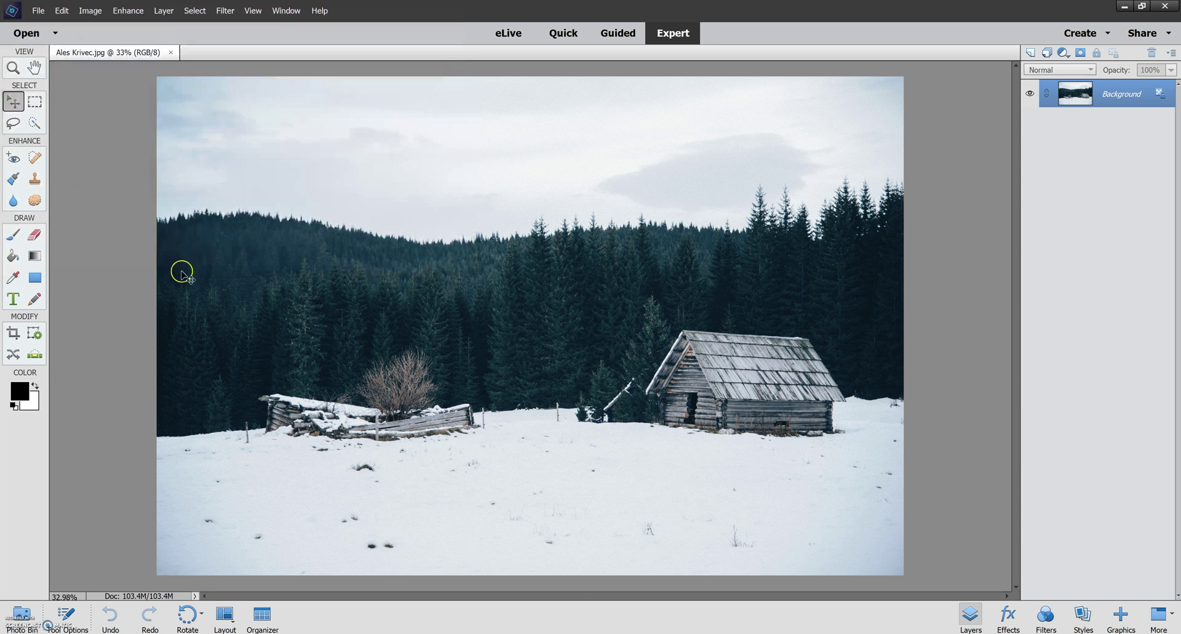
left_click(55, 34)
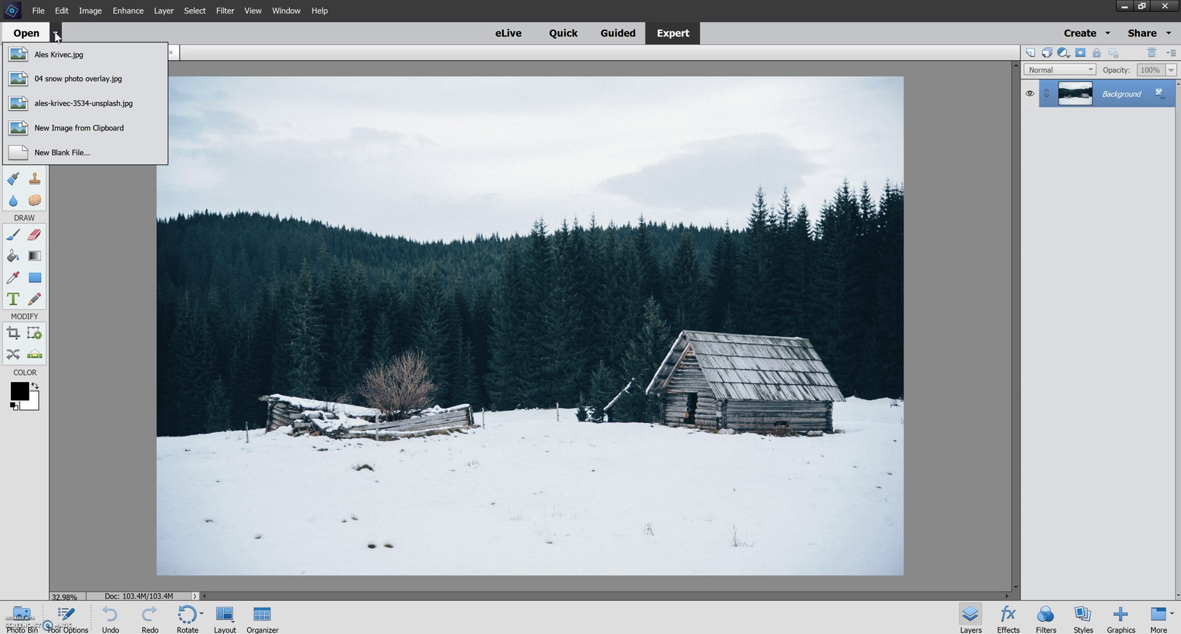
left_click(64, 82)
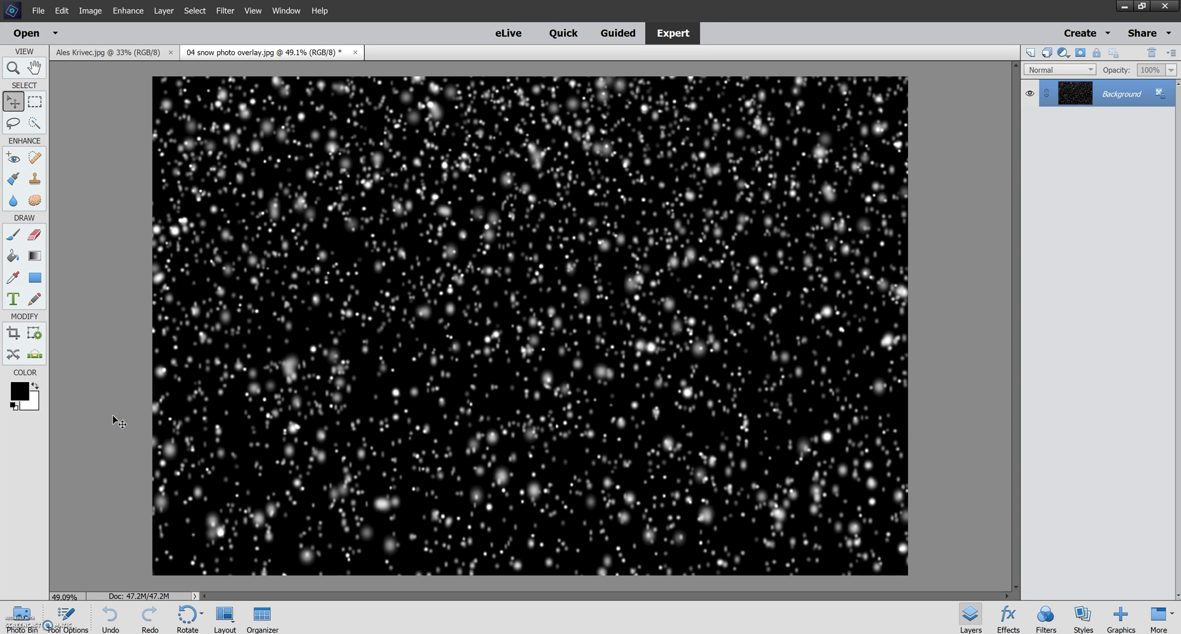
- Drag the snow overlay thumbnail from the Photo Bin onto the Ales Krivec cabin photo
left_click(22, 615)
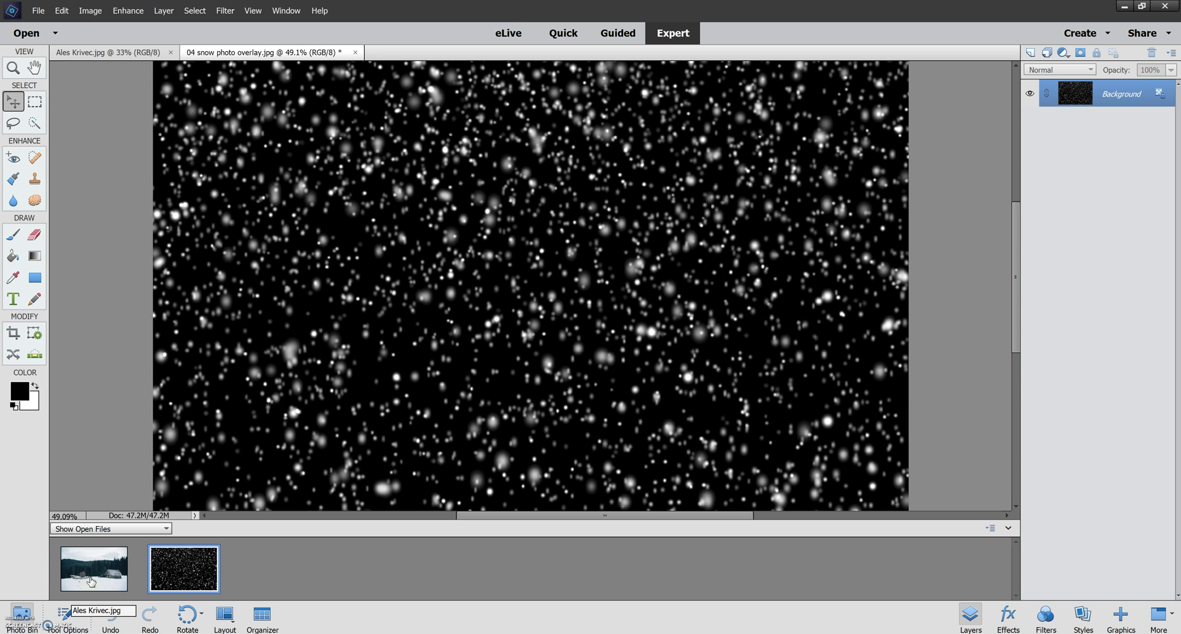
left_click(91, 581)
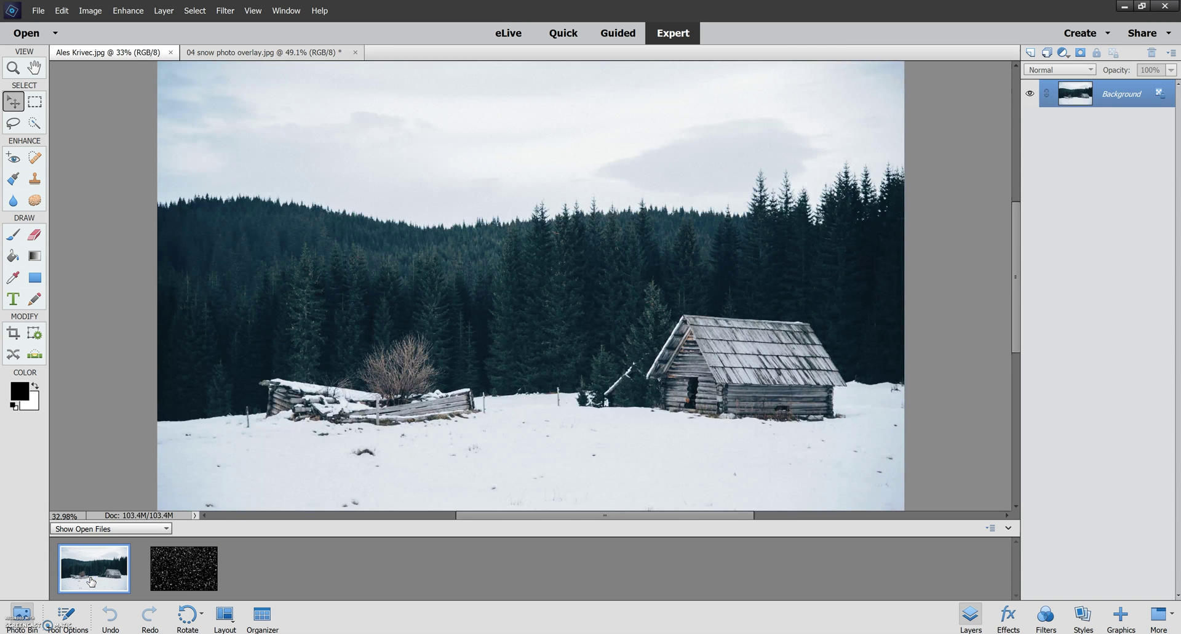
left_click_drag(191, 574, 519, 290)
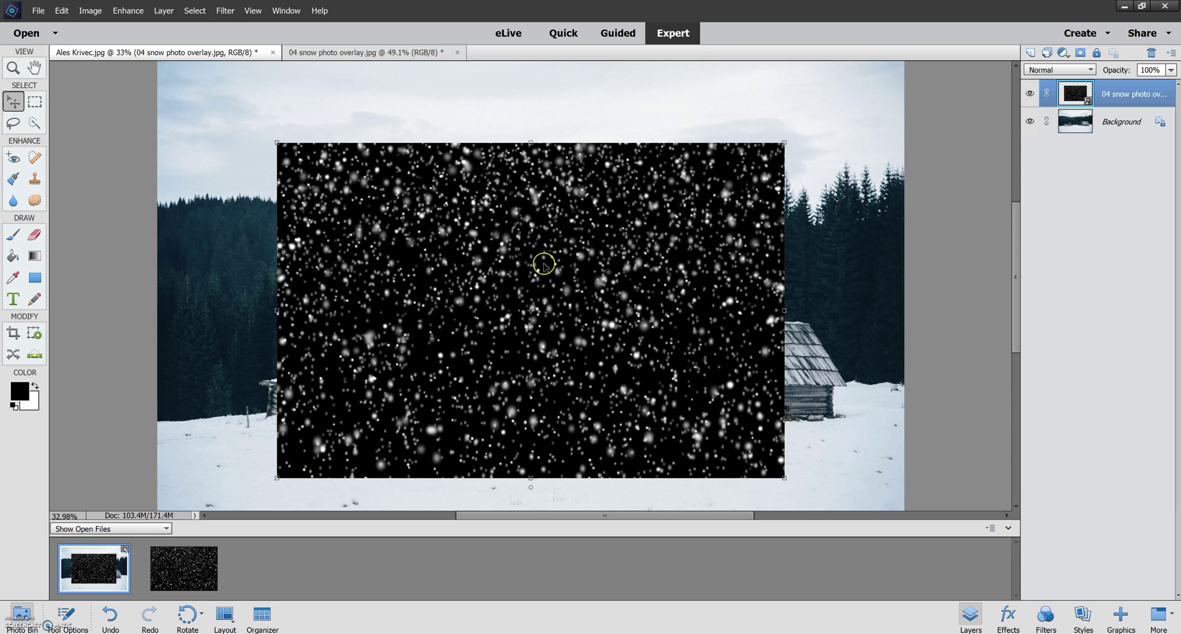
- Stretch the snow overlay with the Move tool out to the canvas's top-left and bottom-right corners
left_click(424, 282)
left_click(14, 104)
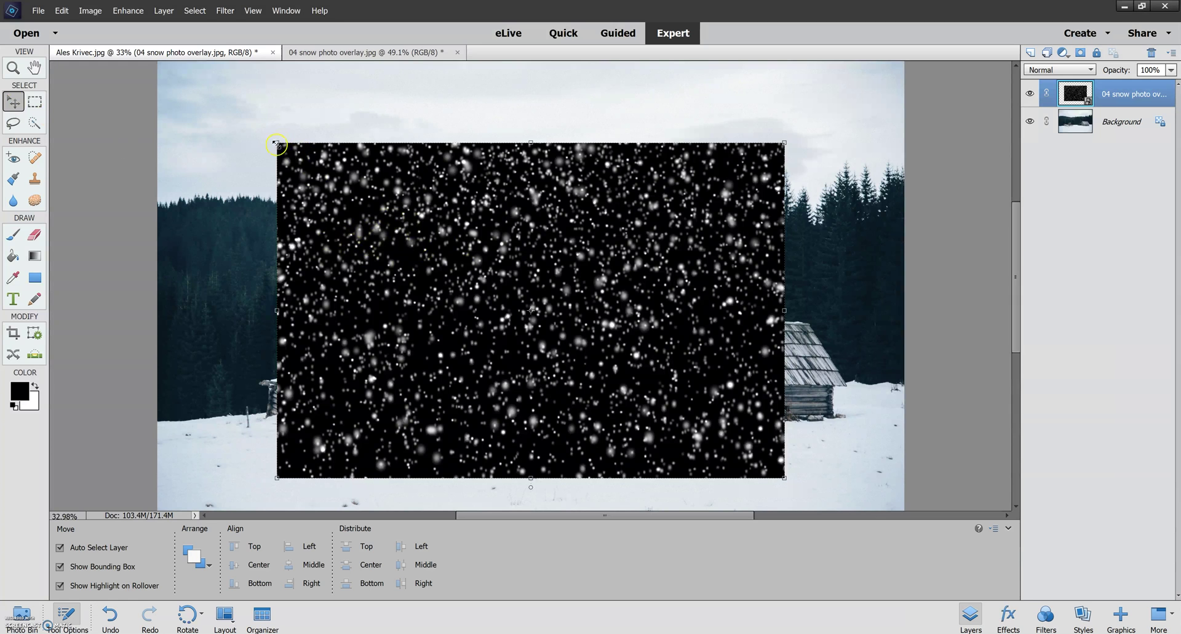
left_click_drag(277, 142, 155, 62)
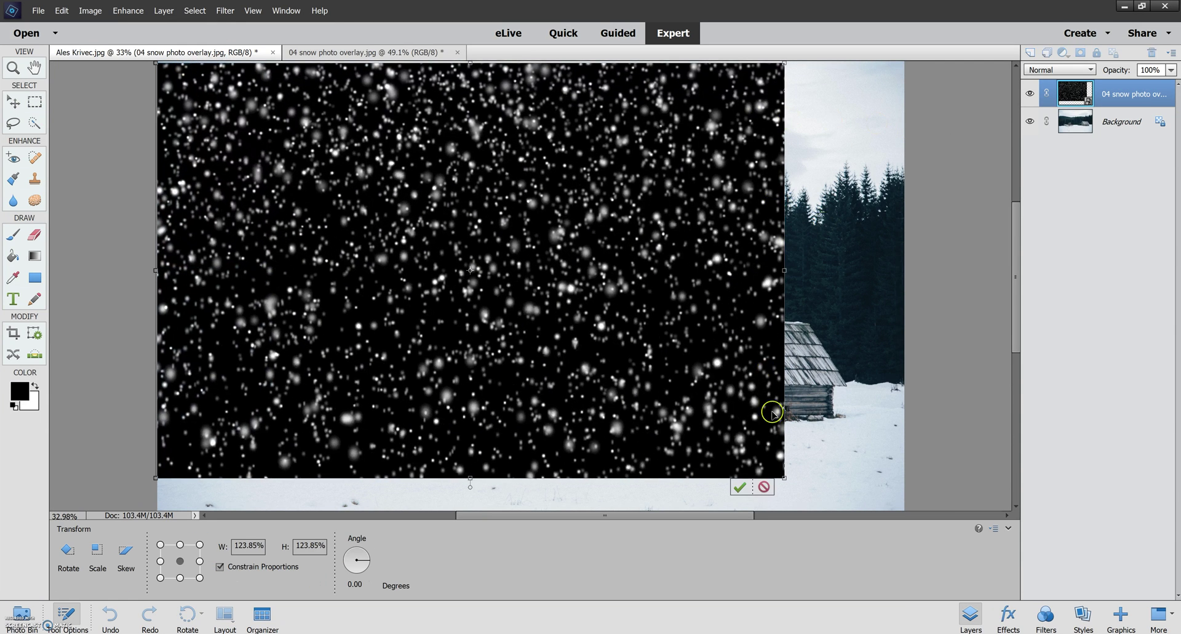
left_click_drag(784, 478, 946, 494)
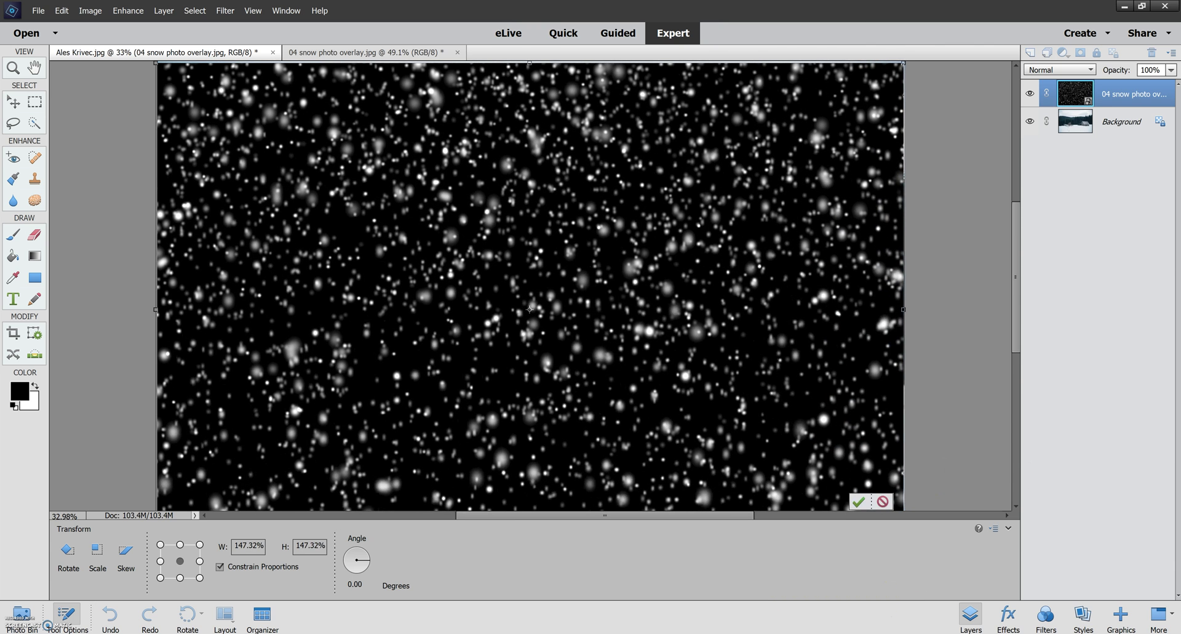
left_click(23, 614)
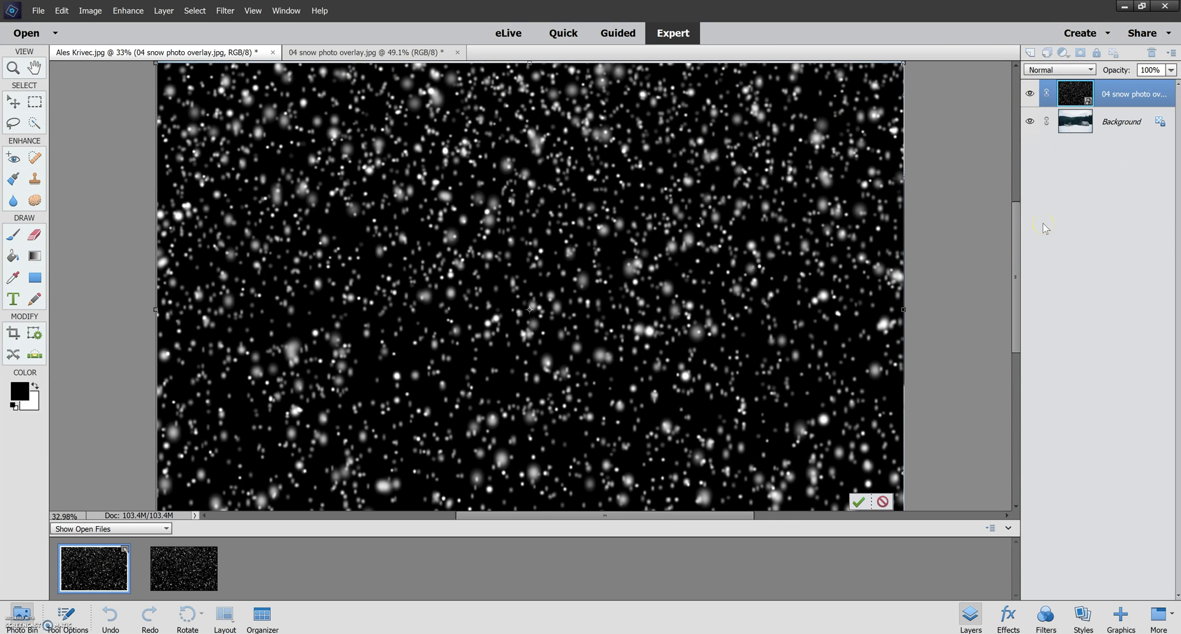
- Set the 04 snow photo overlay layer's blending mode to Screen in the Layers panel
left_click(1009, 622)
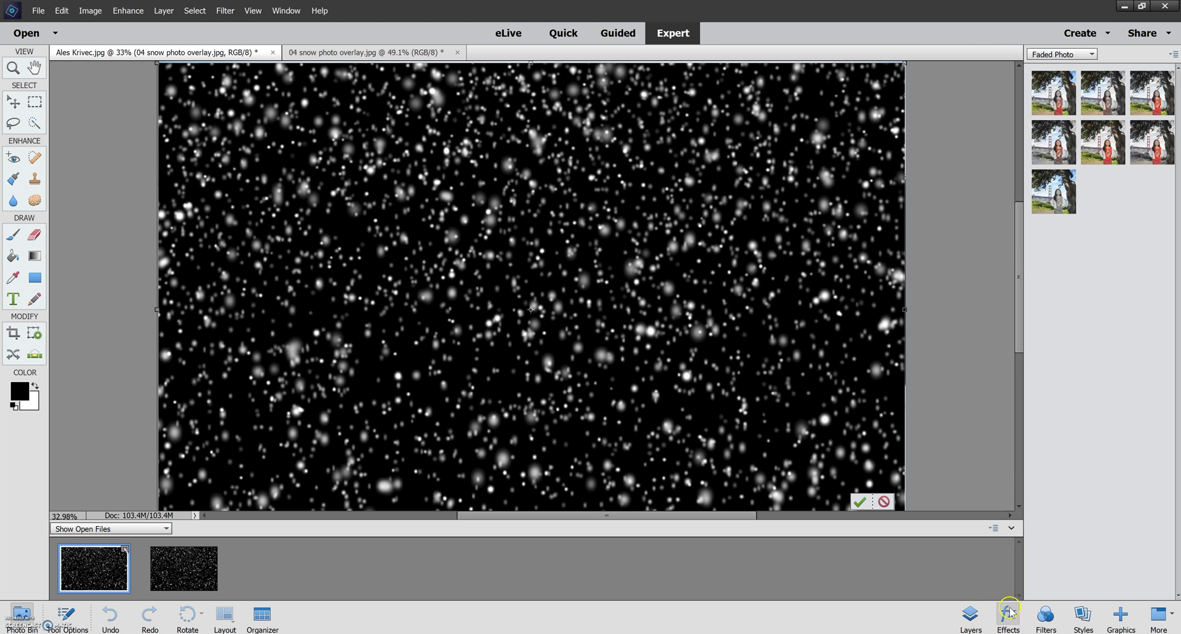
left_click(971, 615)
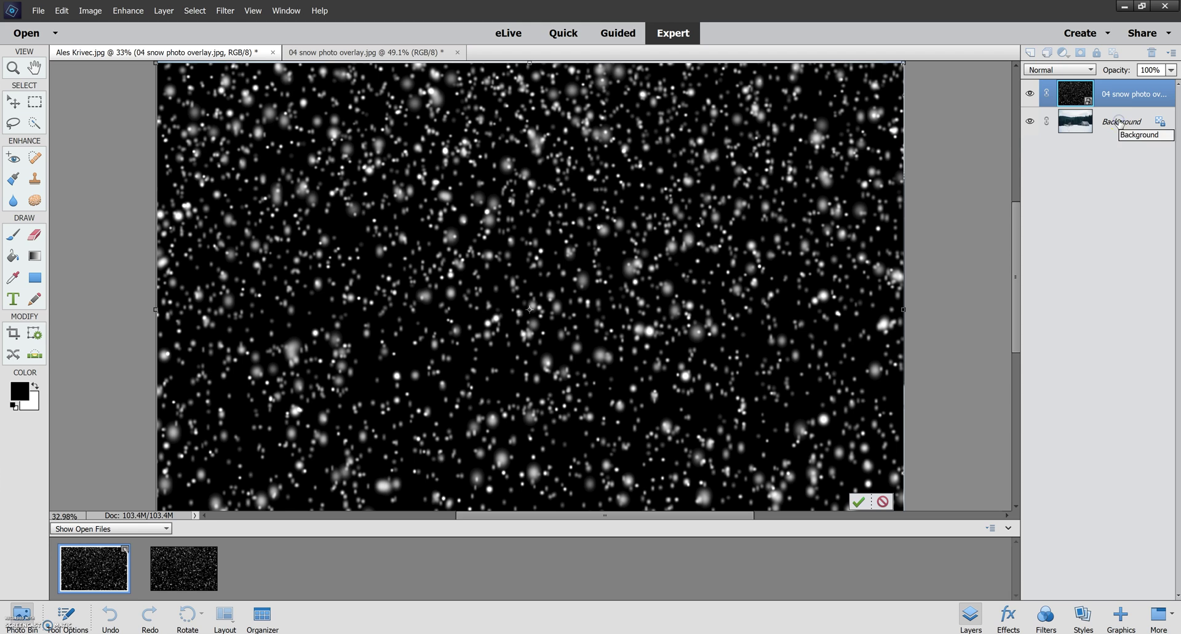
left_click(1120, 89)
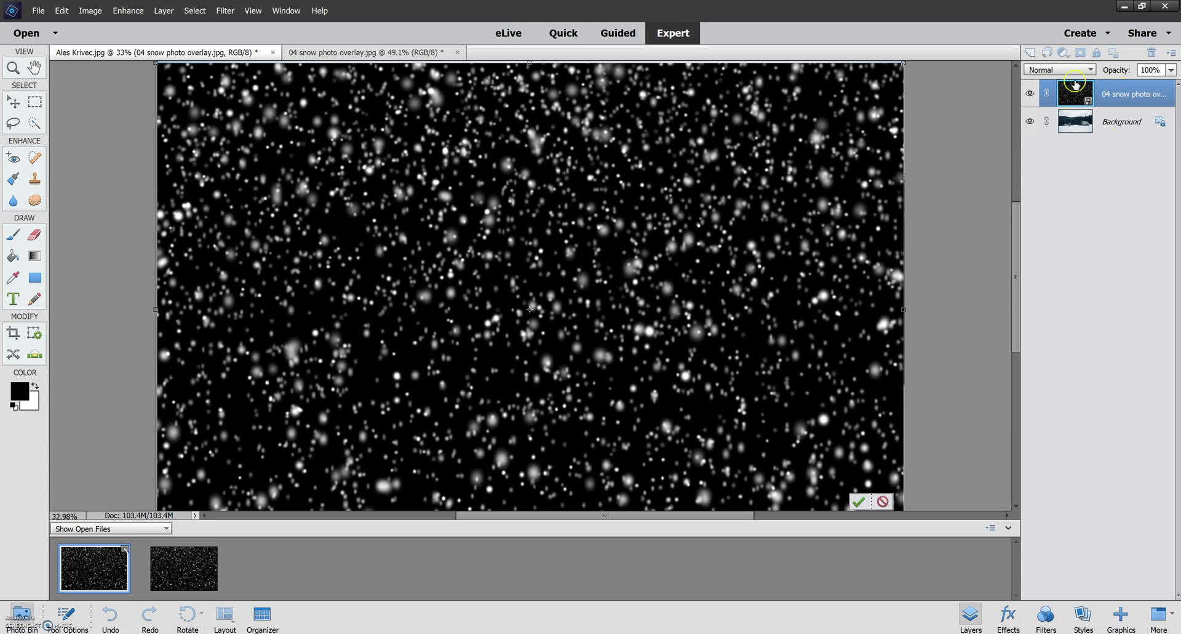
left_click(1073, 96)
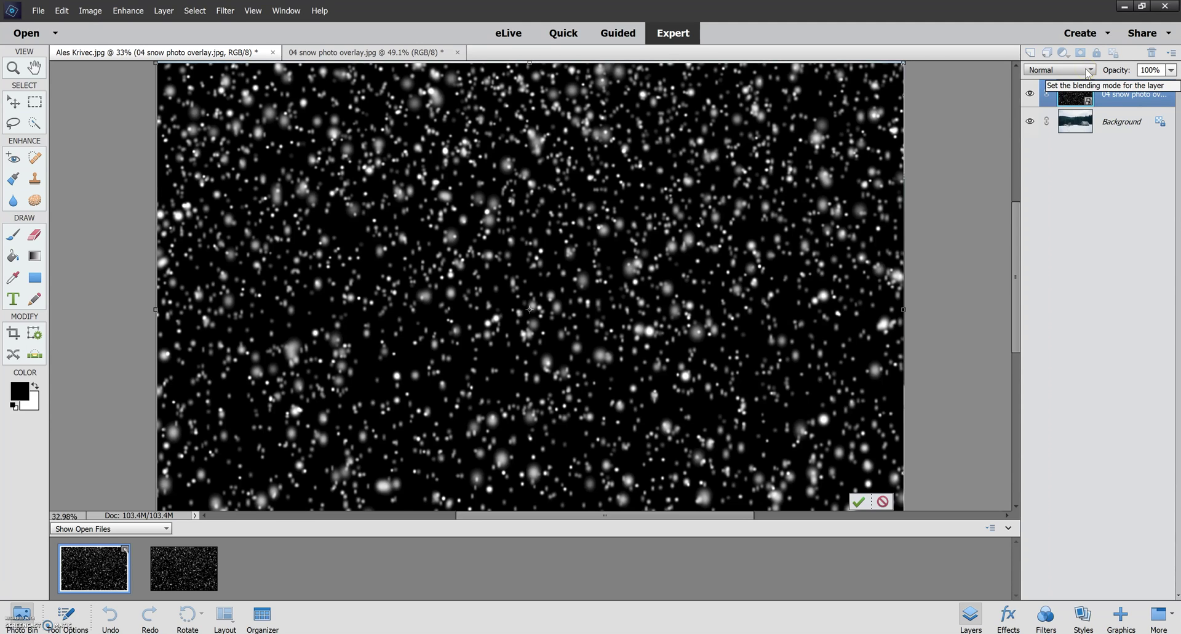
left_click(1089, 71)
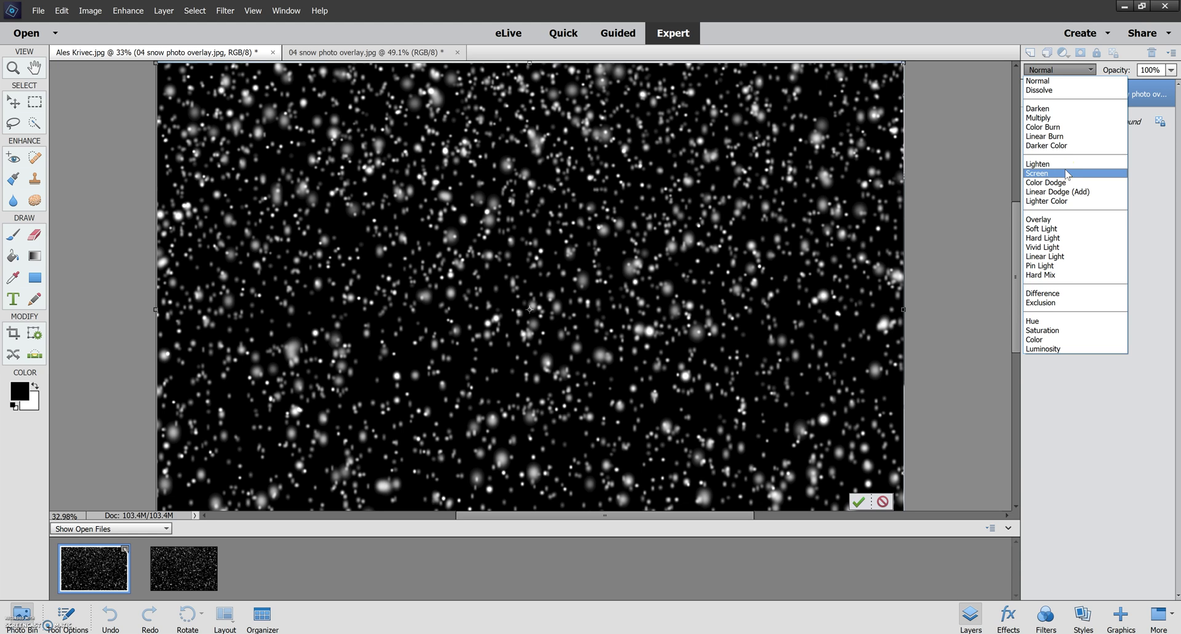
left_click(1058, 175)
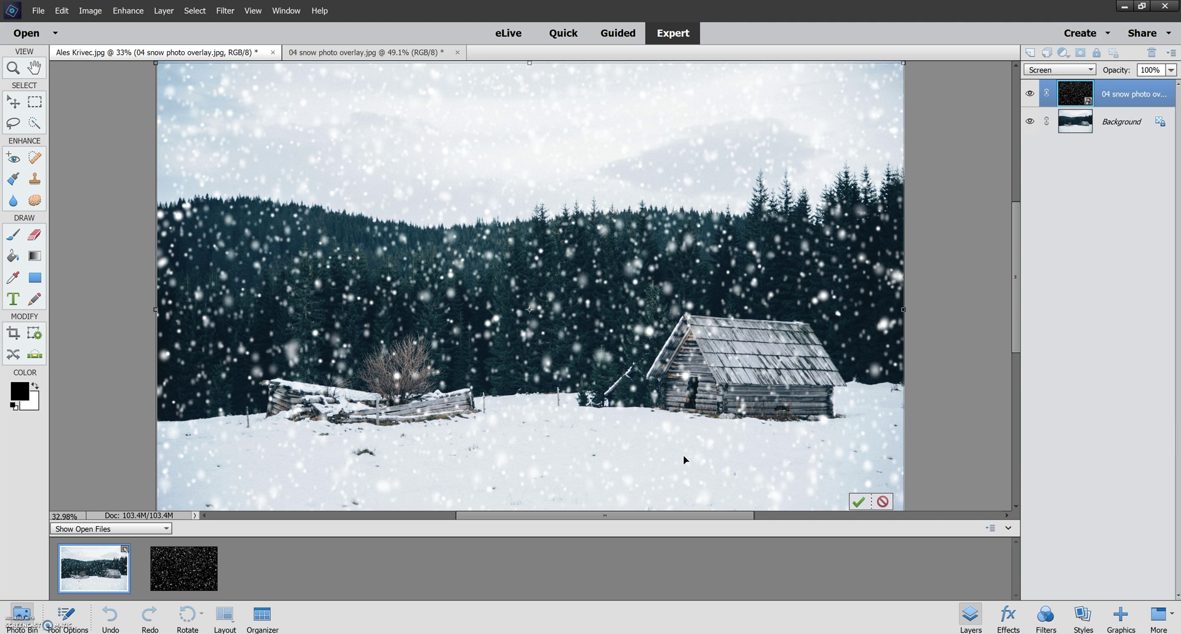
- Commit the resized overlay and start erasing on it with a 326 px Eraser
left_click(859, 501)
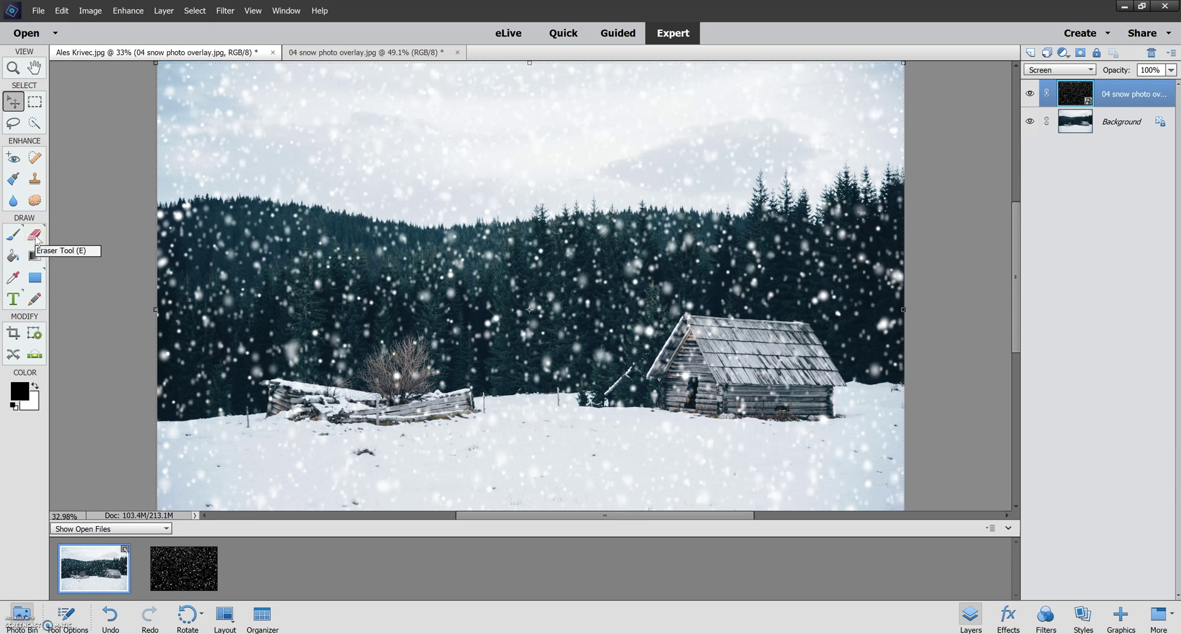
left_click(35, 236)
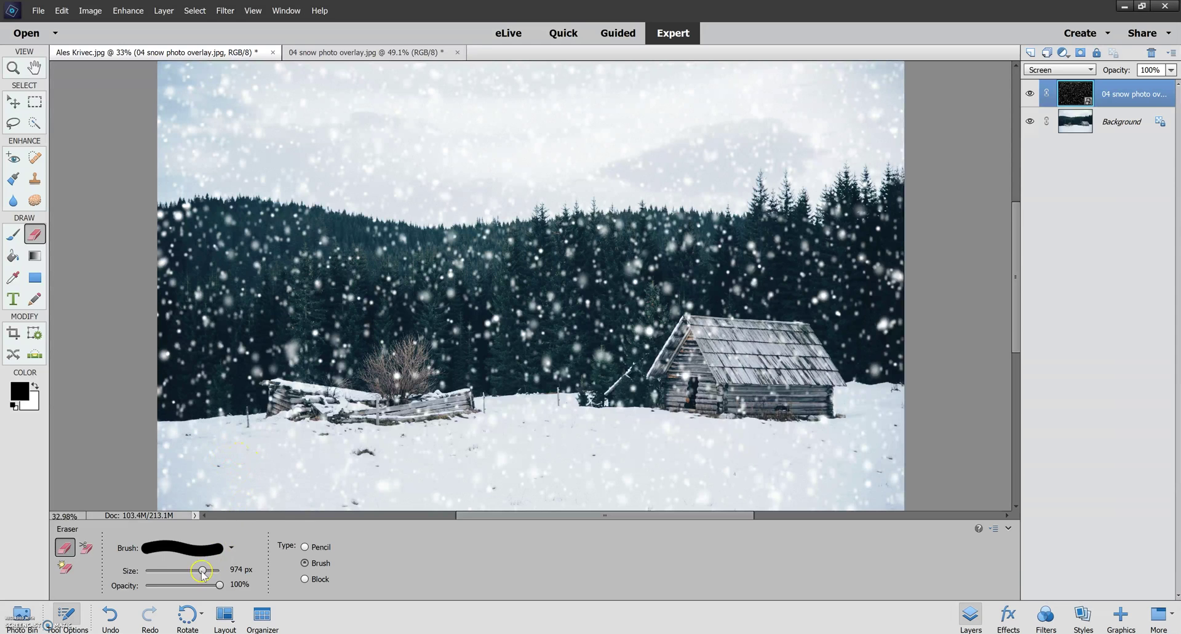
left_click_drag(202, 570, 194, 570)
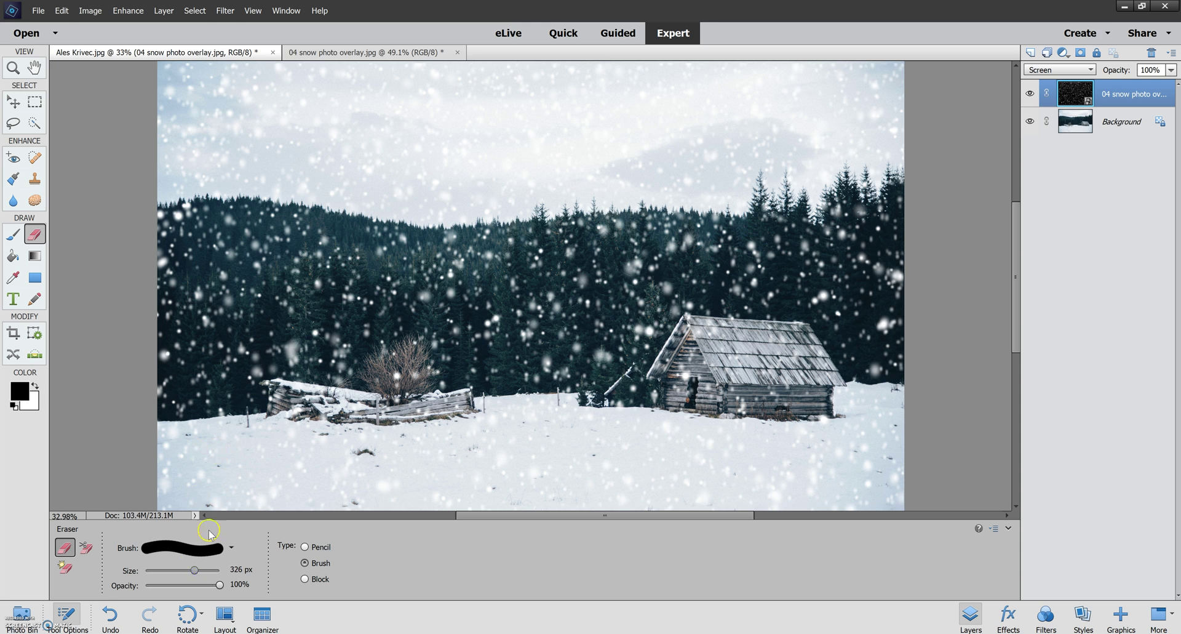
left_click(175, 446)
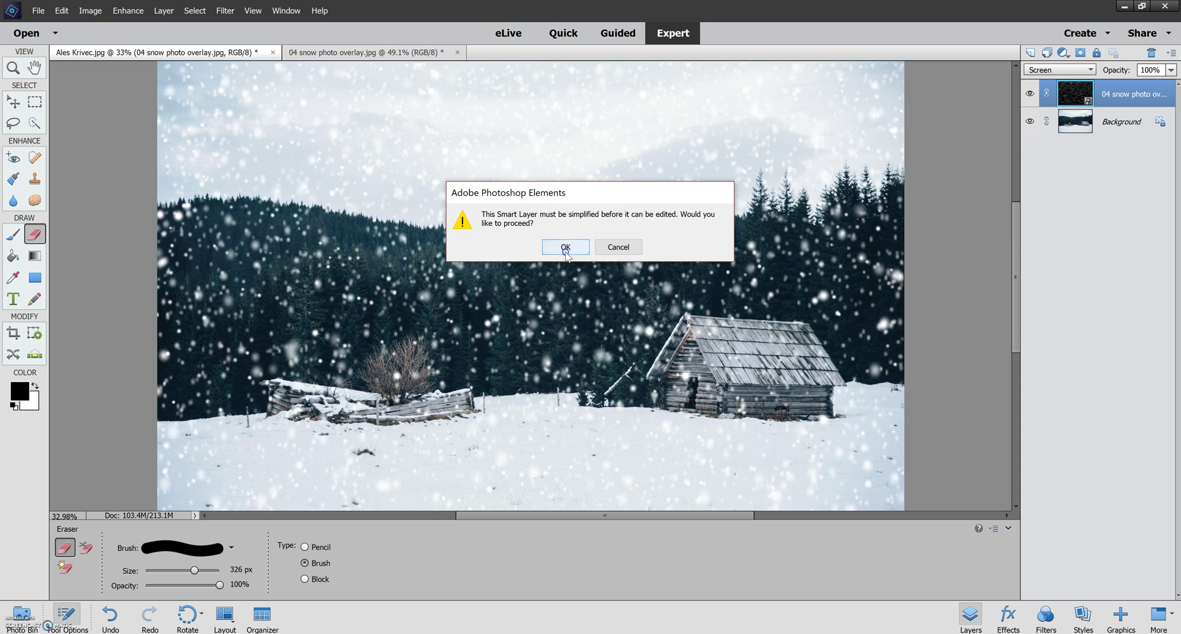
- Simplify the smart snow layer and erase snowflakes from the foreground snowfield below the cabin
left_click(566, 247)
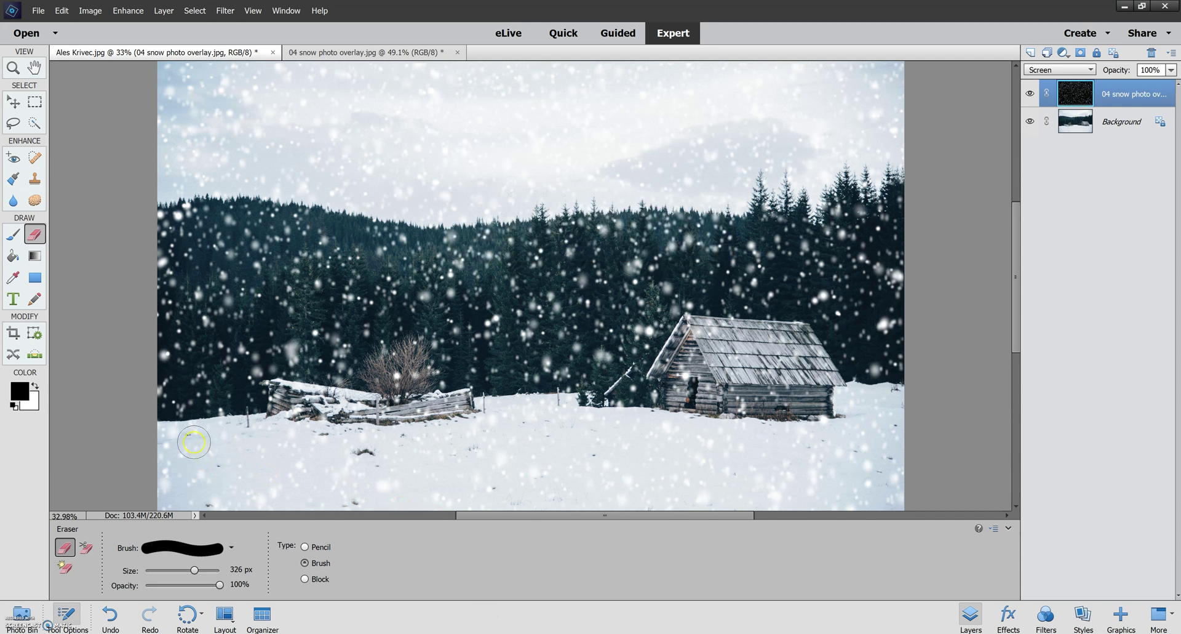
mouse_move(185, 437)
left_mouse_down()
mouse_move(172, 487)
mouse_move(211, 456)
mouse_move(197, 437)
mouse_move(255, 472)
mouse_move(259, 496)
mouse_move(307, 462)
mouse_move(355, 488)
mouse_move(395, 451)
mouse_move(465, 428)
mouse_move(464, 474)
mouse_move(418, 492)
mouse_move(490, 475)
mouse_move(533, 422)
mouse_move(490, 414)
mouse_move(609, 428)
mouse_move(562, 466)
mouse_move(599, 494)
mouse_move(736, 481)
mouse_move(646, 451)
mouse_move(659, 438)
mouse_move(778, 434)
mouse_move(783, 478)
mouse_move(770, 495)
mouse_move(852, 495)
mouse_move(881, 447)
mouse_move(864, 415)
mouse_move(837, 416)
mouse_move(804, 475)
mouse_move(833, 477)
mouse_move(569, 472)
left_mouse_up()
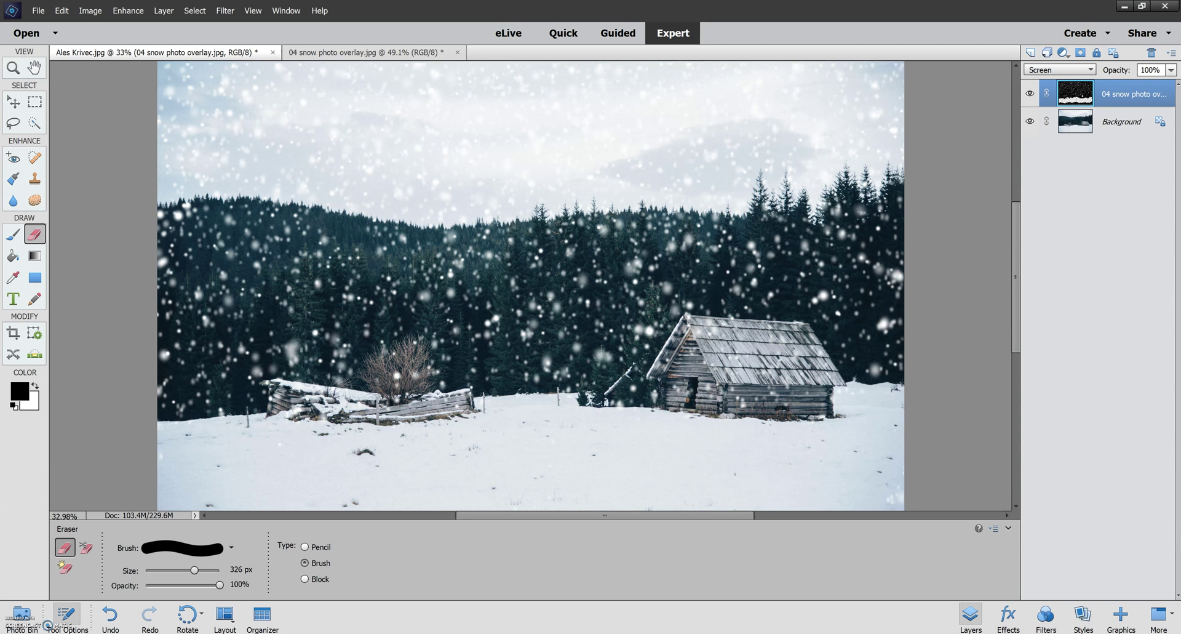
left_click_drag(707, 457, 628, 493)
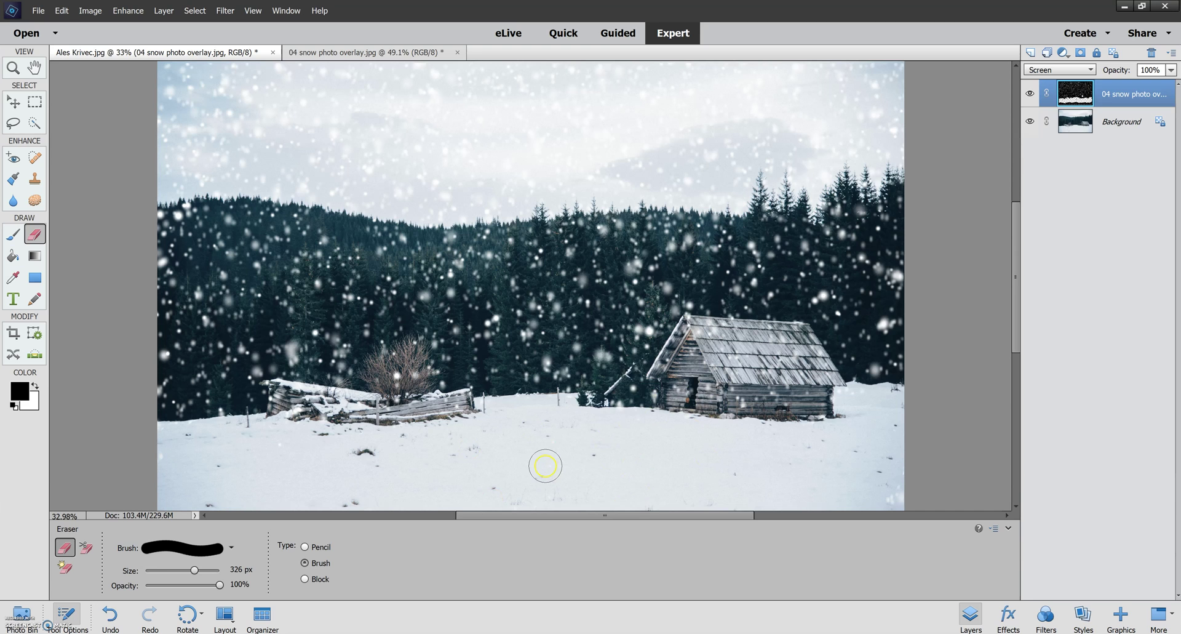